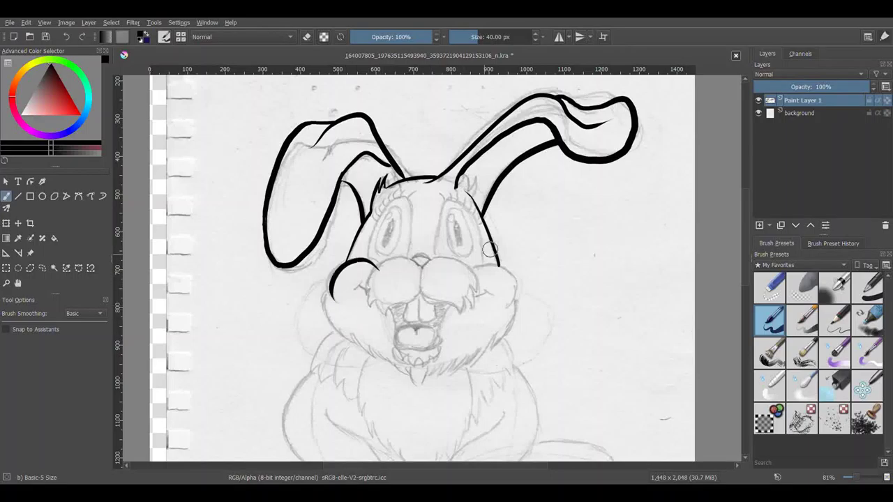
Step: Ink the cheek curve and the left and right muzzle arcs, redoing the short attempts
mouse_move(465, 276)
left_mouse_down()
mouse_move(512, 292)
mouse_move(507, 305)
left_mouse_up()
key("ctrl+z")
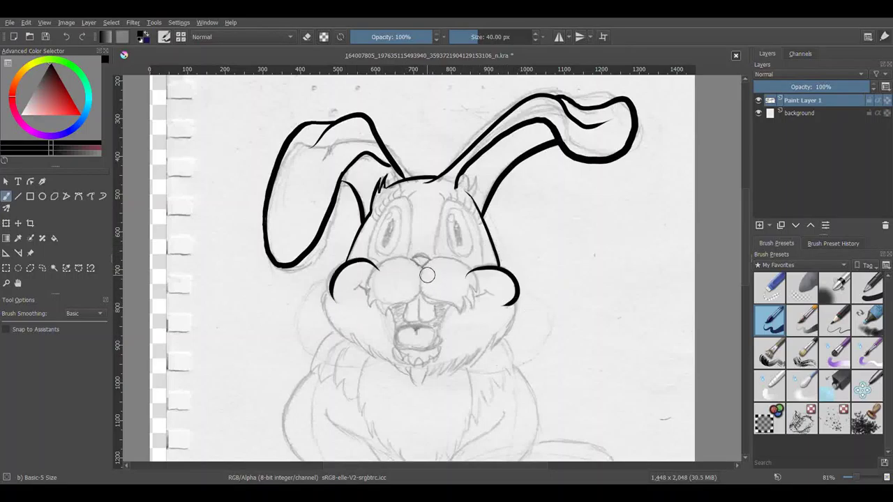
left_click_drag(421, 274, 363, 290)
key("ctrl+z")
left_click_drag(420, 271, 364, 288)
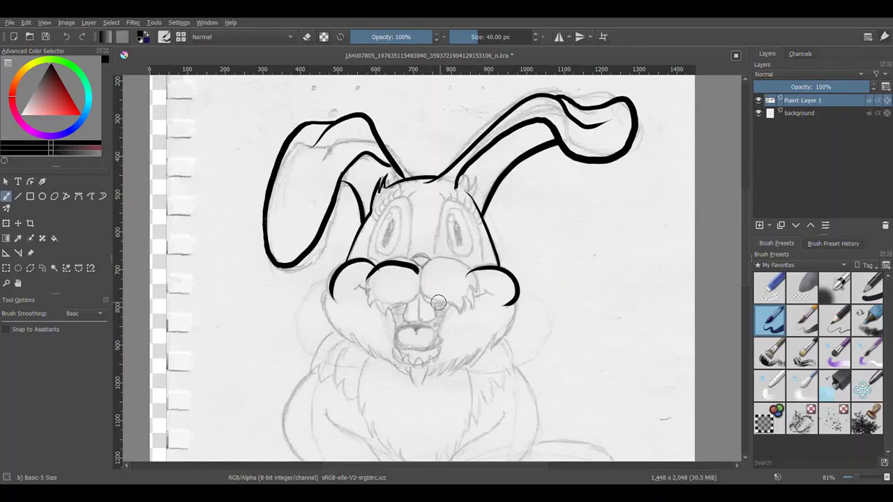
key("ctrl+z")
key("ctrl+z")
left_click_drag(429, 274, 355, 299)
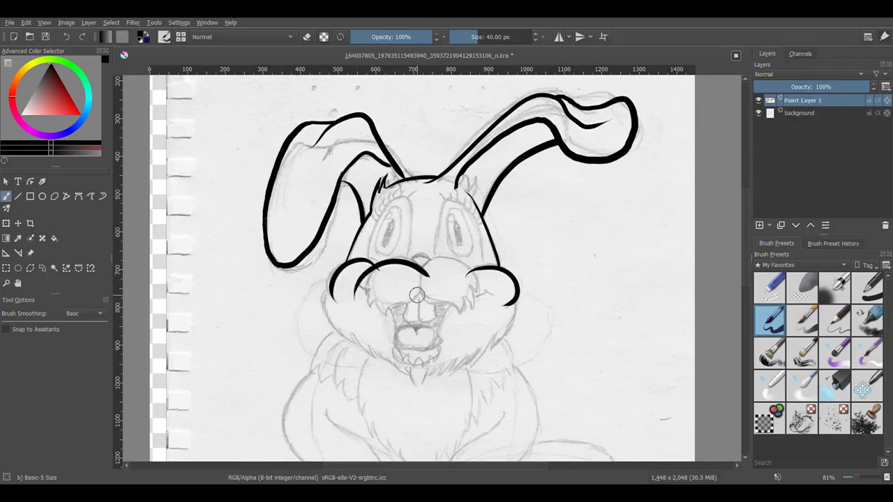
left_click_drag(411, 280, 480, 293)
key("ctrl+z")
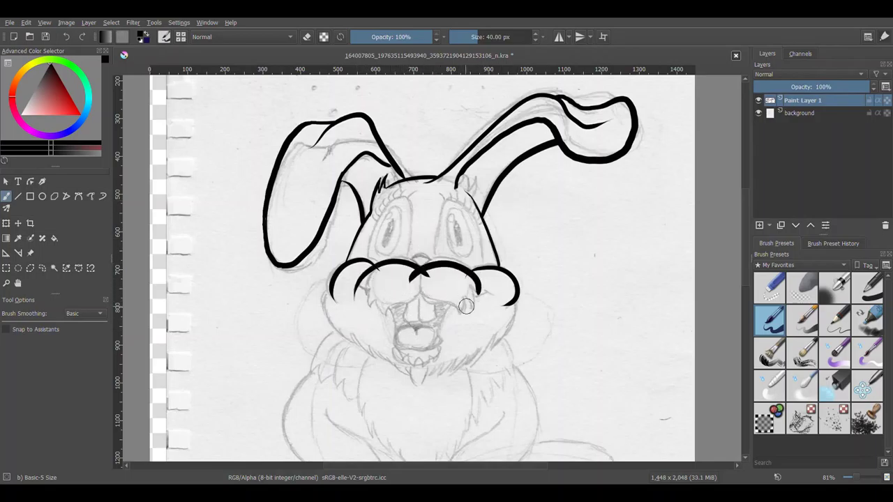
Step: Add spiky fur tufts and an under-muzzle line, checking with Mirror View and erasing stray bits
left_click_drag(381, 277, 353, 301)
left_click_drag(379, 282, 362, 317)
mouse_move(378, 300)
left_mouse_down()
mouse_move(370, 331)
mouse_move(357, 322)
mouse_move(377, 328)
left_mouse_up()
left_click_drag(417, 298, 382, 315)
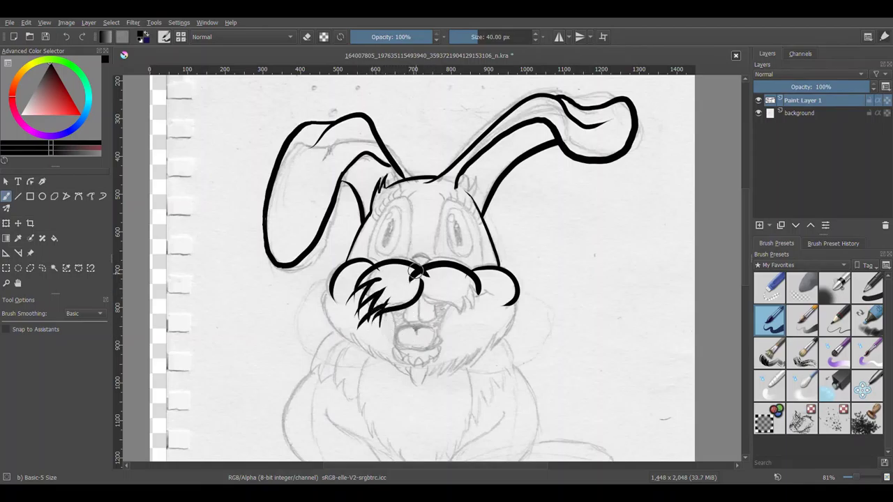
key("m")
mouse_move(449, 264)
left_mouse_down()
mouse_move(381, 286)
mouse_move(376, 314)
left_mouse_up()
left_click_drag(426, 282, 398, 316)
left_click(770, 288)
left_click(770, 321)
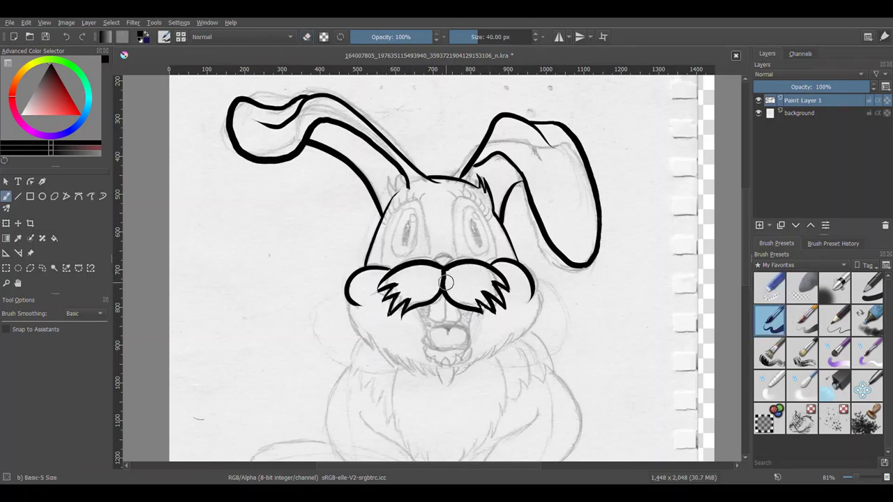
Step: Try lash strokes and eye repositioning, then draw a narrow oval pupil beside the face
mouse_move(387, 169)
left_mouse_down()
mouse_move(394, 197)
mouse_move(408, 192)
left_mouse_up()
key("ctrl+z")
key("t")
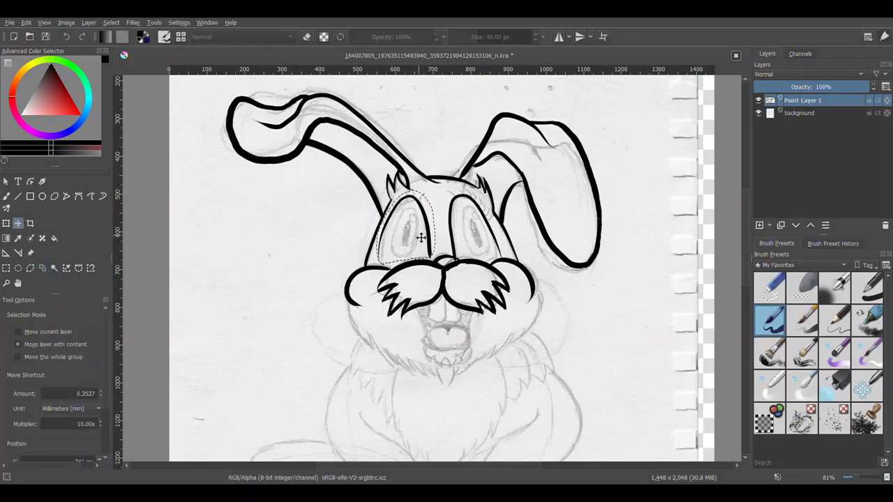
left_click_drag(415, 243, 438, 235)
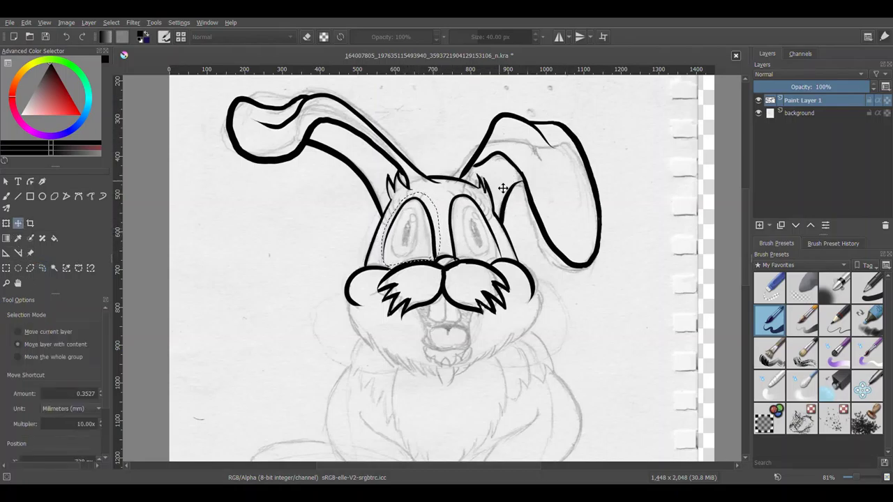
key("m")
mouse_move(553, 209)
left_mouse_down()
mouse_move(573, 262)
mouse_move(567, 237)
mouse_move(573, 243)
mouse_move(399, 237)
left_mouse_up()
Step: Transform the oval pupil, tilting it into place inside the left eye
key("t")
key("ctrl+t")
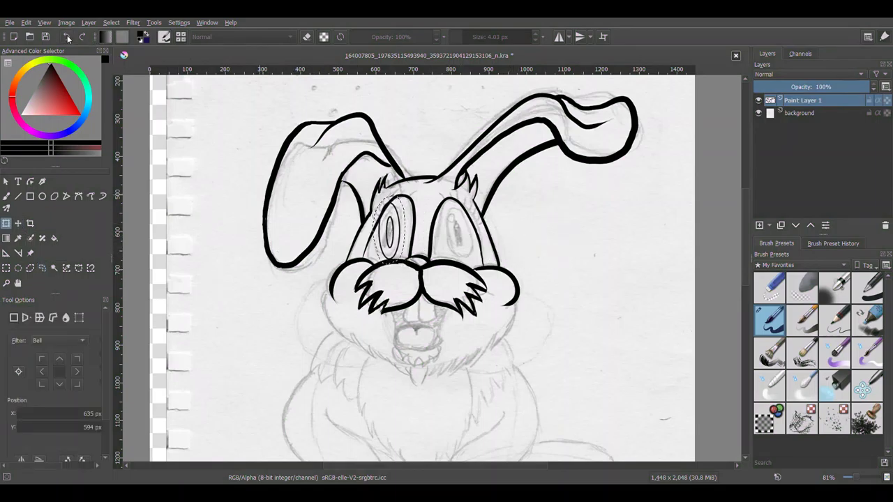
key("ctrl+z")
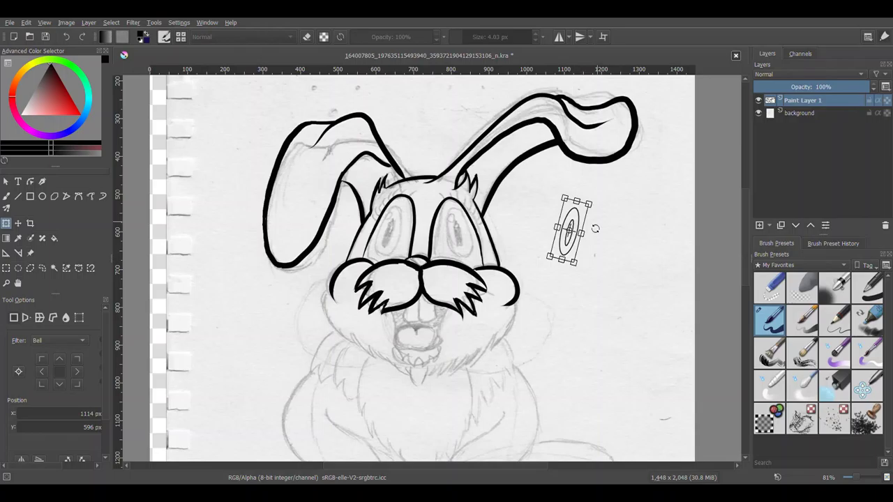
mouse_move(561, 235)
left_mouse_down()
mouse_move(393, 231)
mouse_move(427, 205)
left_mouse_up()
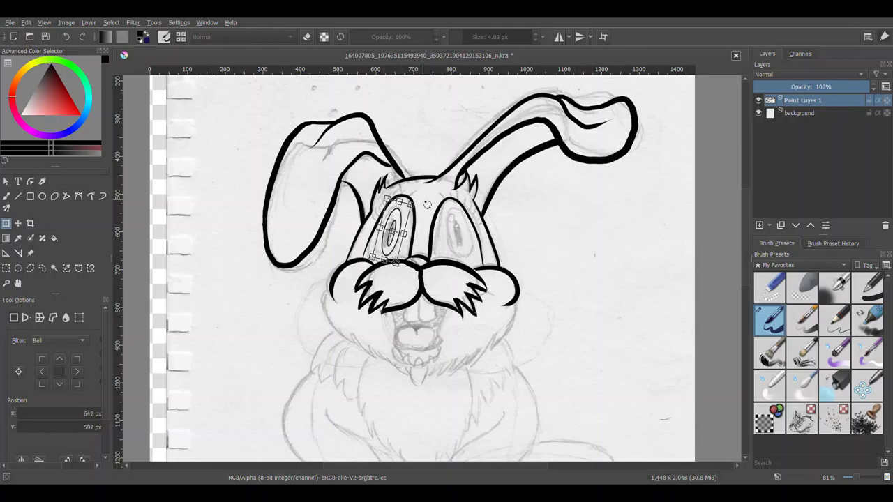
left_click(18, 223)
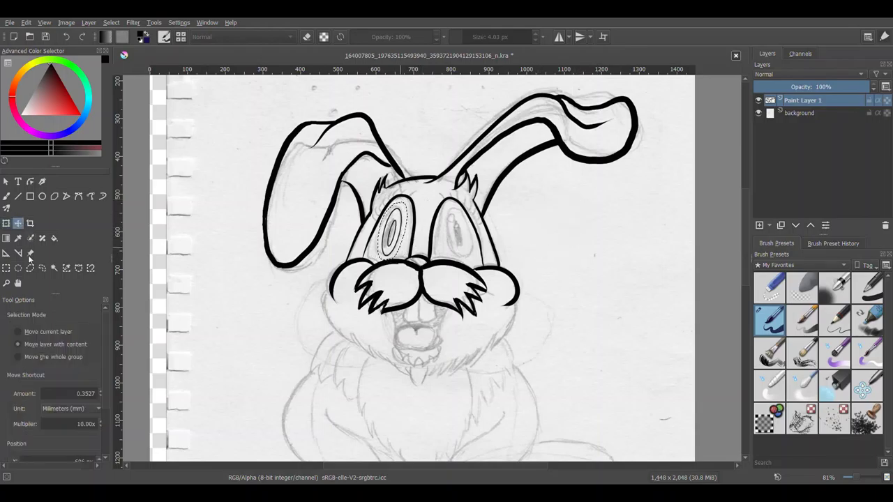
Step: Copy the pupil, paste it as a new layer and move it into the right eye
key("ctrl+c")
key("ctrl+v")
mouse_move(411, 232)
left_mouse_down()
mouse_move(574, 233)
mouse_move(454, 231)
left_mouse_up()
key("ctrl+t")
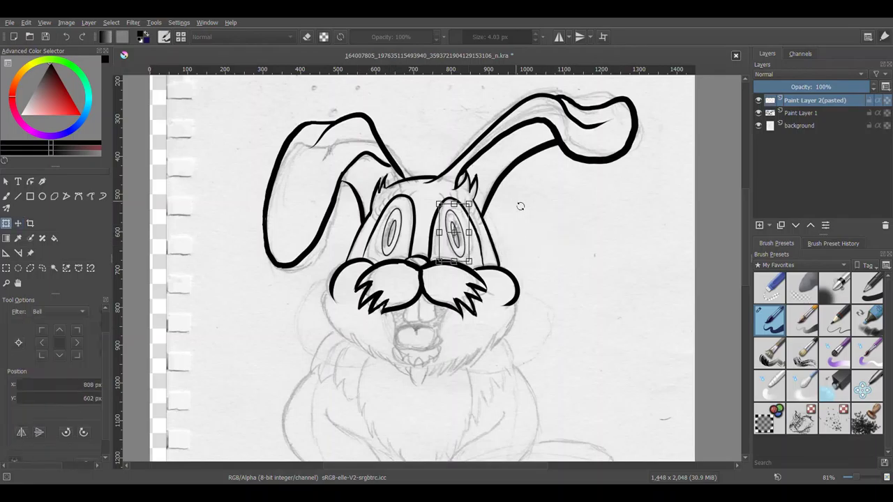
key("b")
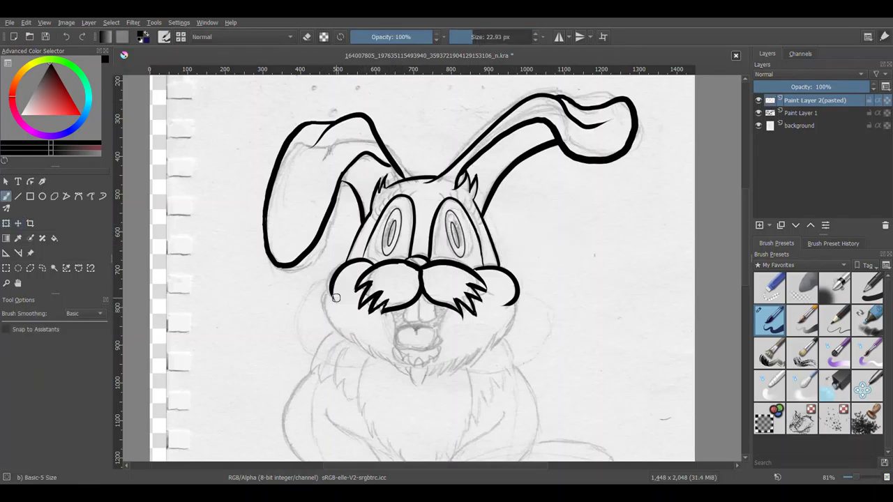
Step: Ink the jaw and chin line, the mouth, two front teeth and lower lip
mouse_move(332, 286)
left_mouse_down()
mouse_move(353, 343)
mouse_move(381, 385)
left_mouse_up()
key("ctrl+z")
key("ctrl+z")
key("ctrl+z")
mouse_move(335, 292)
left_mouse_down()
mouse_move(408, 374)
mouse_move(516, 304)
left_mouse_up()
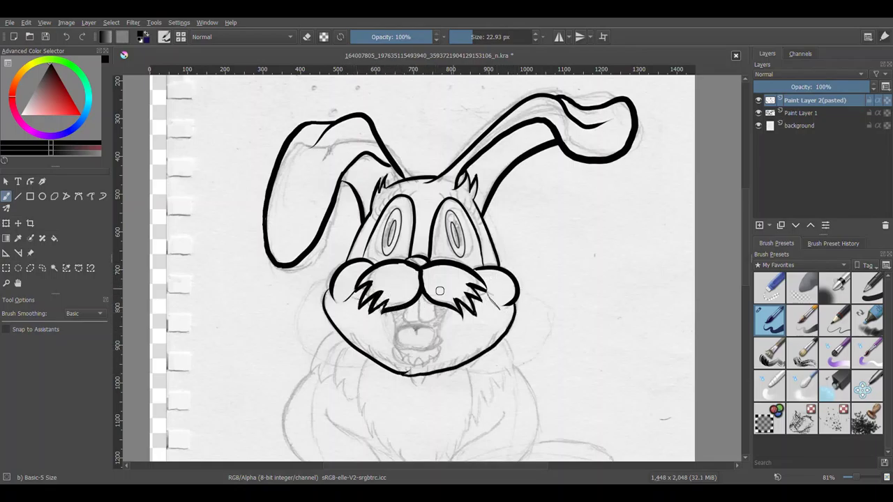
key("ctrl+z")
left_click_drag(500, 290, 487, 308)
left_click_drag(396, 314, 401, 352)
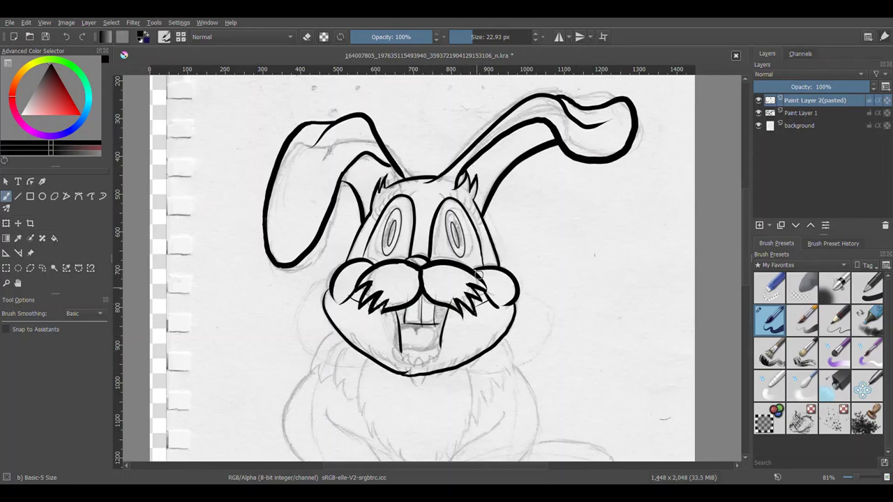
mouse_move(407, 307)
left_mouse_down()
mouse_move(417, 319)
mouse_move(429, 307)
left_mouse_up()
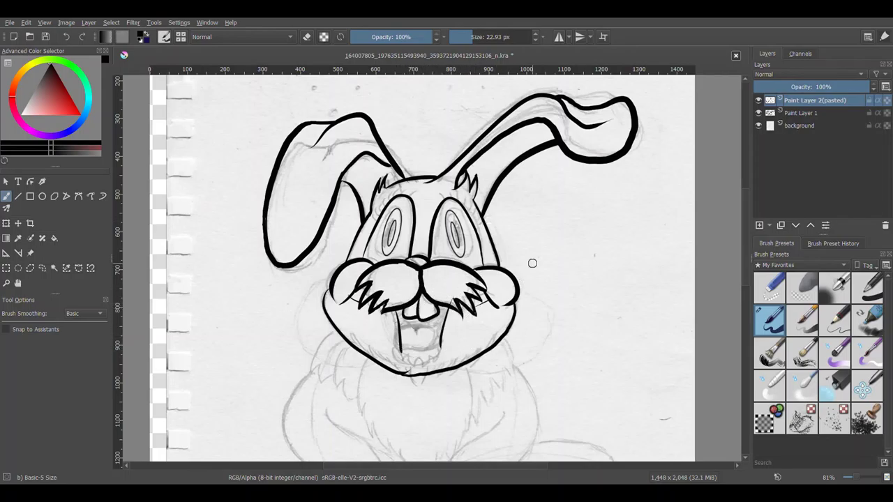
mouse_move(401, 349)
left_mouse_down()
mouse_move(440, 341)
mouse_move(429, 355)
mouse_move(440, 333)
left_mouse_up()
Step: Ink jagged fur down the left chest, checking it with Mirror View
left_click_drag(339, 235, 418, 383)
key("m")
mouse_move(342, 256)
left_mouse_down()
mouse_move(337, 286)
mouse_move(370, 322)
left_mouse_up()
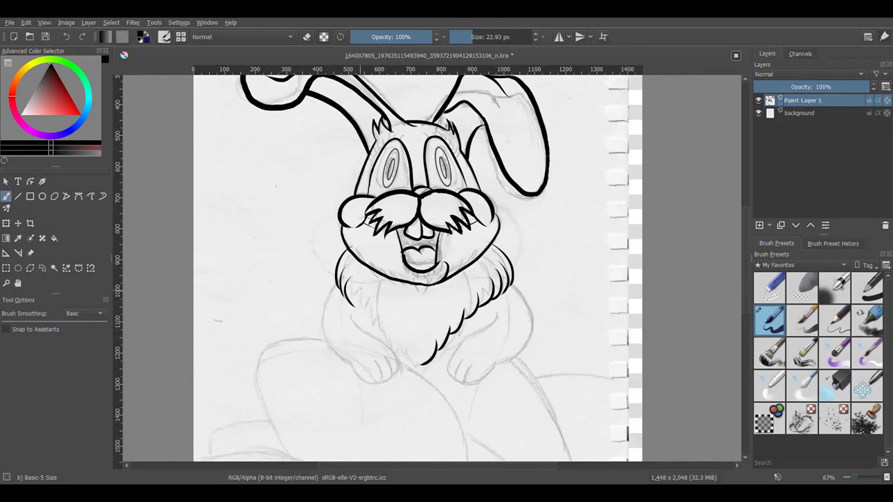
Step: Continue the chest fur, then ink the right body side, right leg and paw toes
key("ctrl+z")
left_click_drag(348, 293, 419, 362)
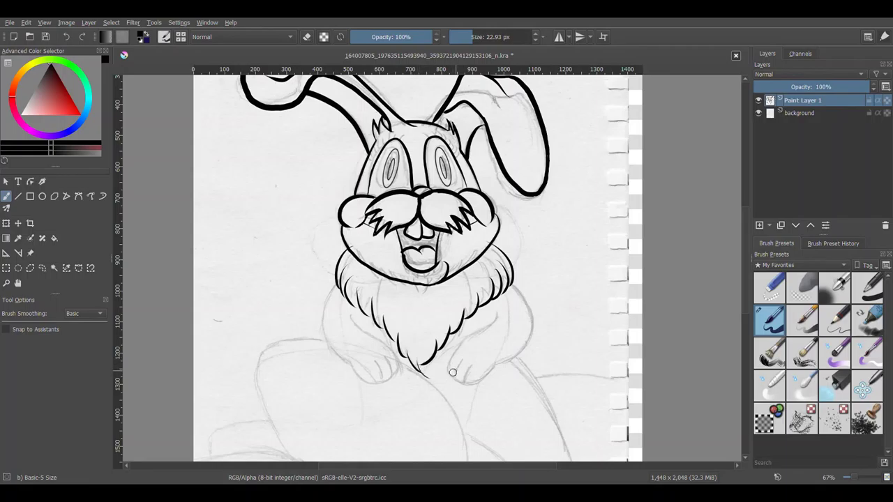
scroll(503, 194, "up", 3)
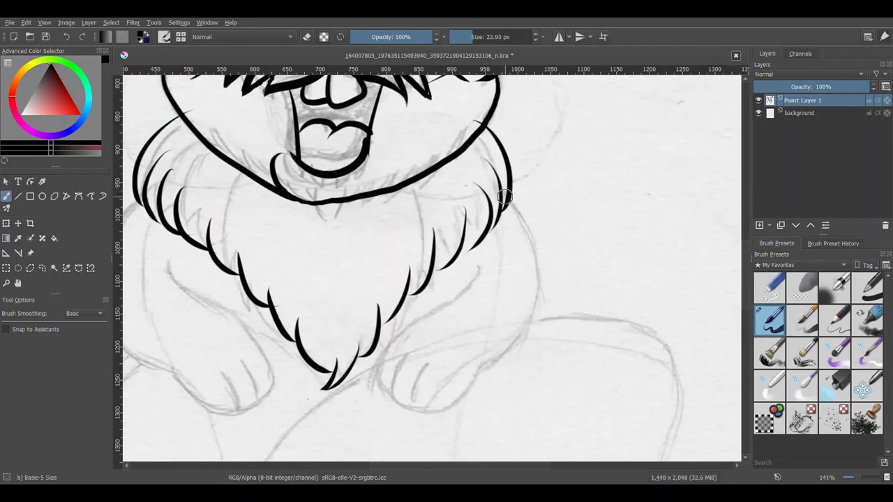
mouse_move(511, 197)
left_mouse_down()
mouse_move(488, 354)
mouse_move(498, 197)
left_mouse_up()
key("ctrl+z")
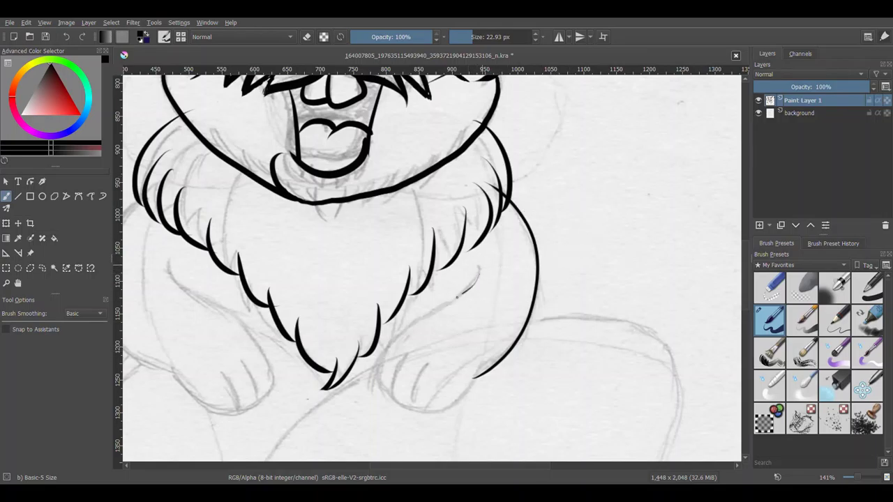
left_click_drag(480, 267, 415, 317)
key("ctrl+z")
left_click_drag(480, 267, 474, 377)
left_click_drag(399, 380, 411, 423)
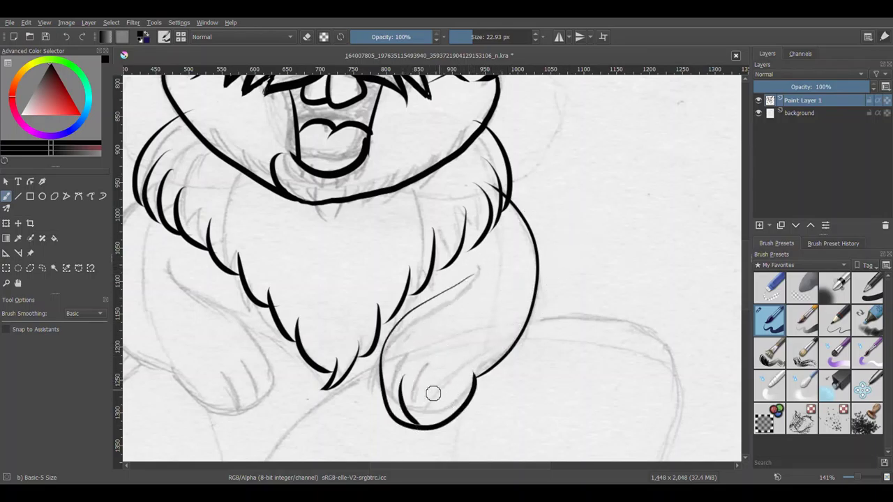
Step: Ink the left leg outline, left paw and its toe lines
left_click_drag(425, 384, 438, 420)
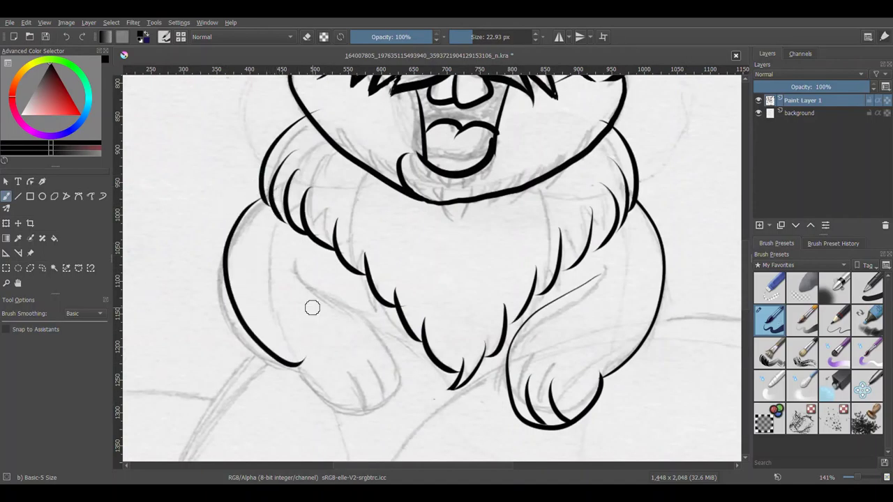
left_click_drag(269, 198, 301, 366)
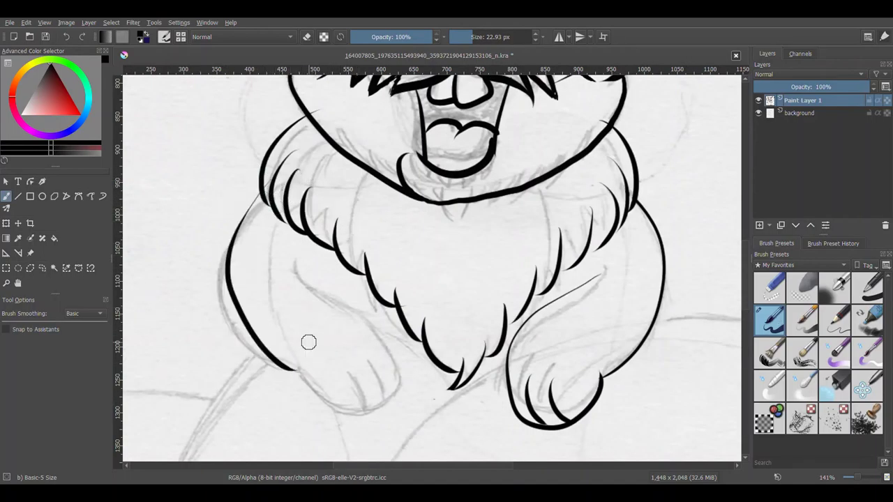
key("ctrl+z")
left_click_drag(267, 200, 300, 366)
key("ctrl+z")
mouse_move(293, 265)
left_mouse_down()
mouse_move(321, 411)
mouse_move(307, 368)
mouse_move(339, 427)
left_mouse_up()
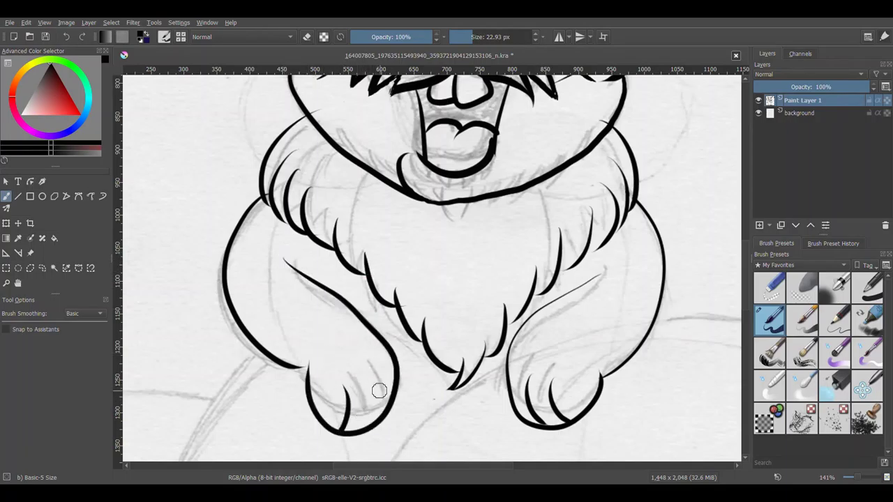
left_click_drag(364, 385, 360, 427)
Step: Zoom out to see the bunny and add Vector Layer 2 in the Layers docker
left_click(6, 282)
key("minus")
key("minus")
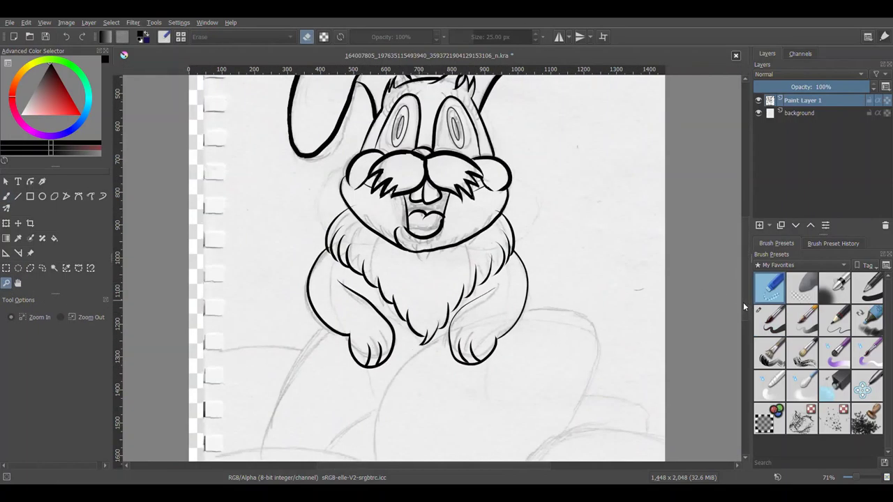
scroll(739, 296, "down", 3)
key("shift+Insert")
key("t")
left_click(769, 319)
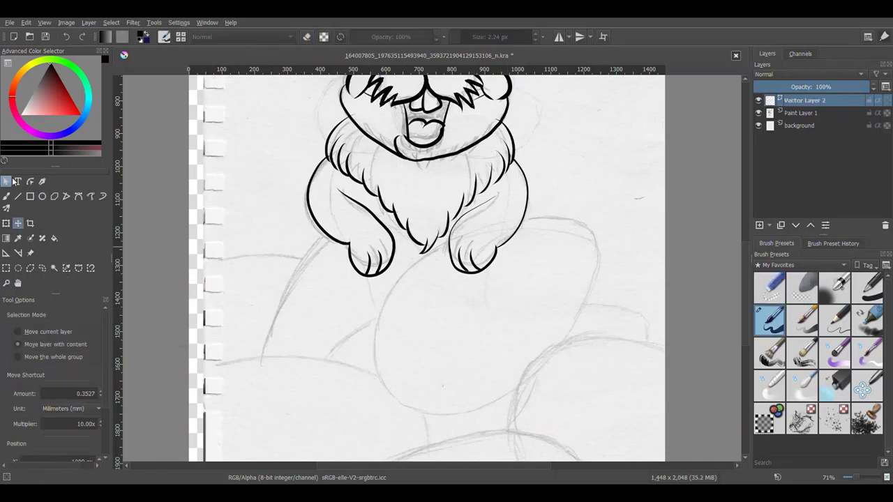
key("b")
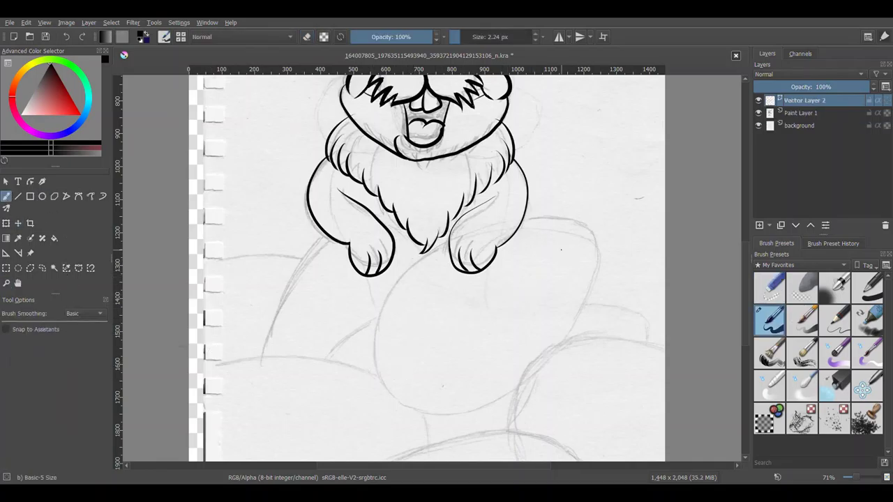
Step: Try the Dynamic Brush, then trial Bezier curves along the egg outlines
left_click(103, 197)
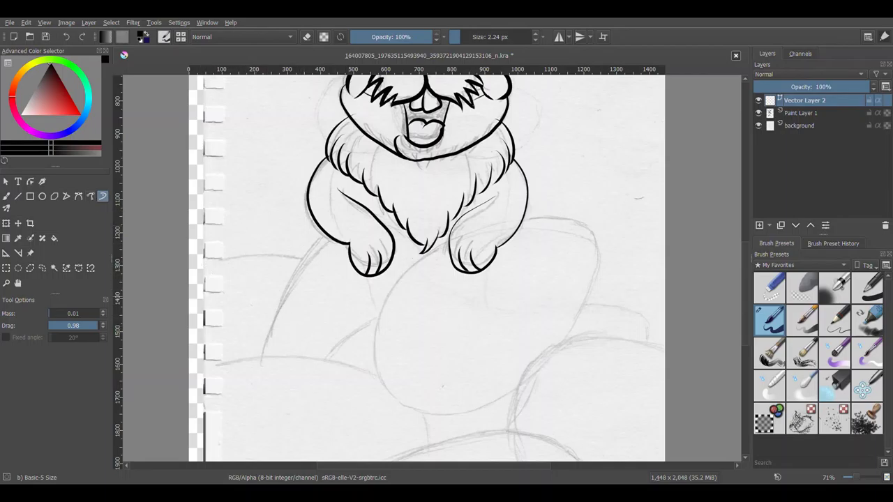
left_click(78, 196)
left_click_drag(446, 305, 537, 300)
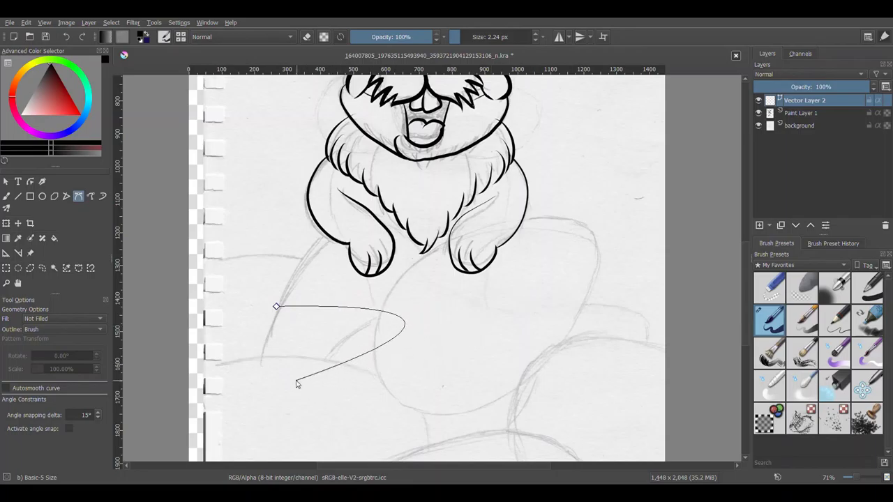
left_click(311, 428)
left_click(276, 307)
left_click_drag(296, 378, 298, 384)
left_click_drag(276, 307, 352, 312)
Step: Replace the vector layer with a new empty Paint Layer 2 and return to freehand brush
key("ctrl+z")
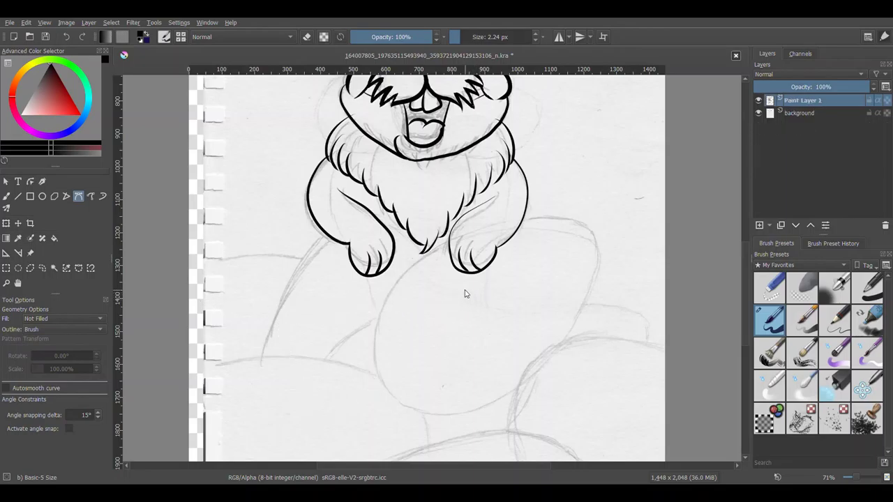
left_click(760, 224)
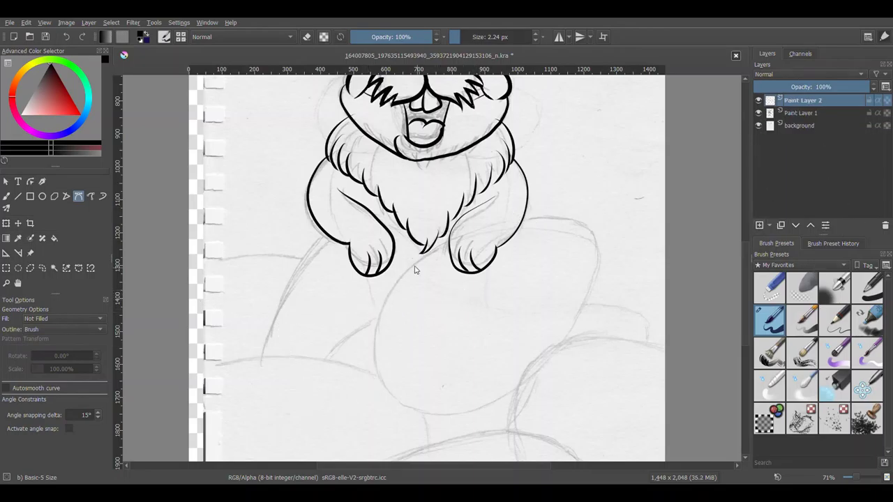
key("b")
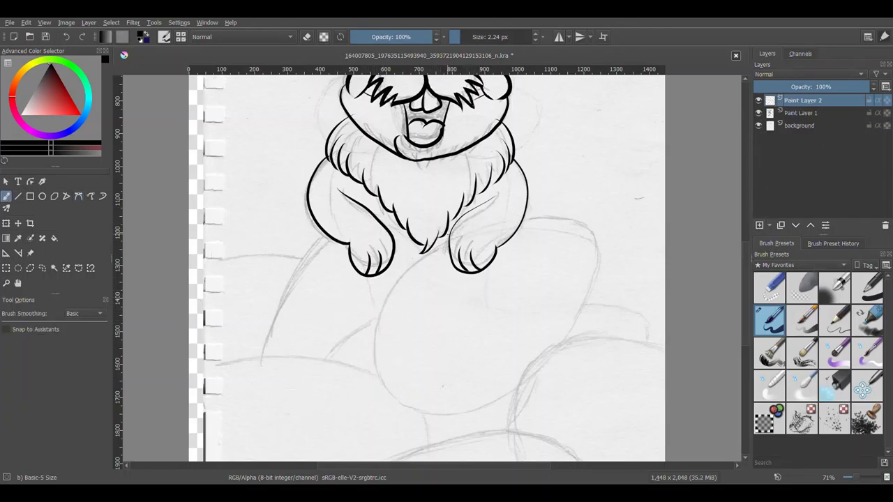
Step: Ink egg curves from between the paws down to the bottom and the lower-left egg
left_click_drag(454, 242, 417, 416)
key("ctrl+z")
key("ctrl+z")
mouse_move(447, 242)
left_mouse_down()
mouse_move(381, 389)
mouse_move(388, 403)
left_mouse_up()
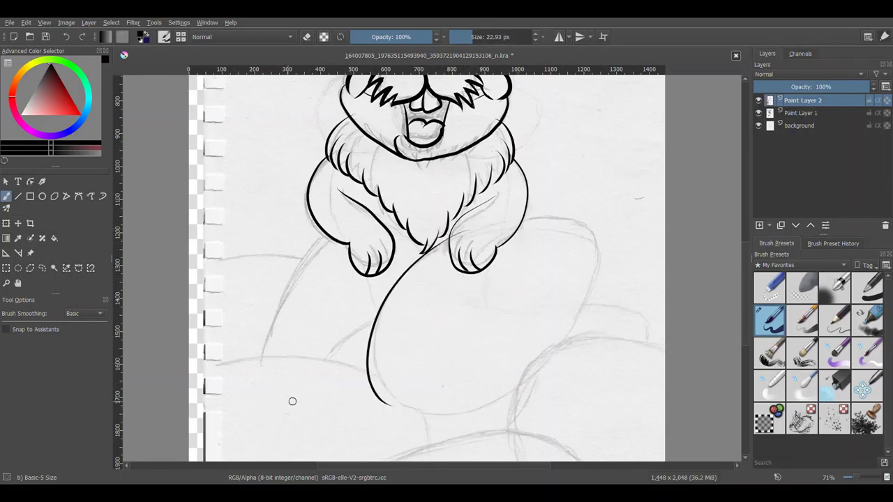
left_click_drag(319, 401, 502, 462)
key("ctrl+z")
left_click_drag(321, 396, 516, 462)
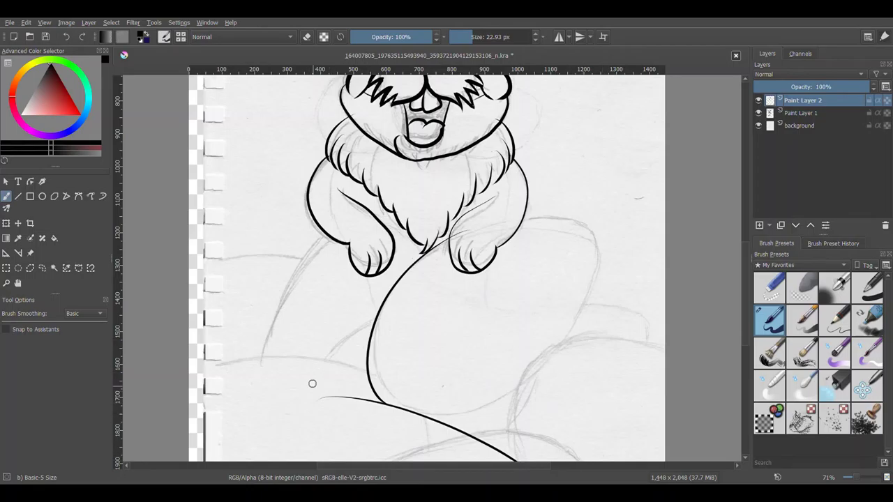
left_click_drag(200, 356, 377, 462)
key("ctrl+z")
left_click_drag(206, 345, 373, 461)
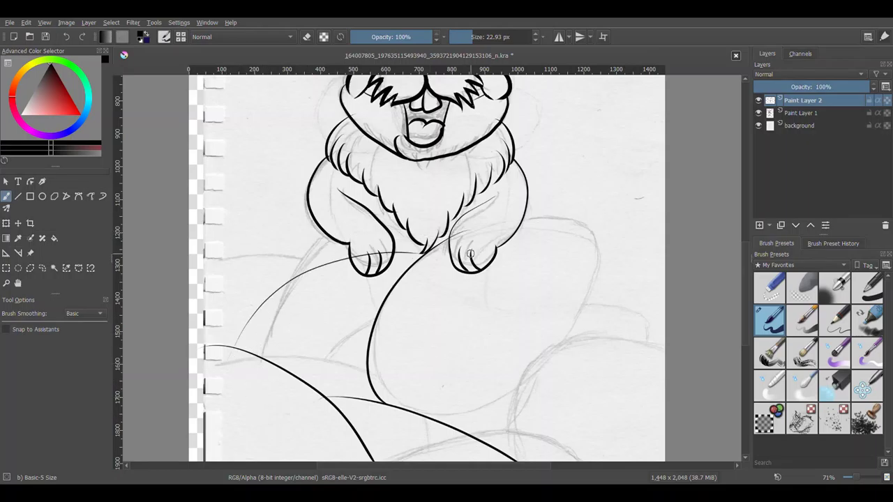
Step: Ink the egg edge below the left paw, a curve across the left arm, and the lower-left edge
left_click_drag(340, 225, 259, 389)
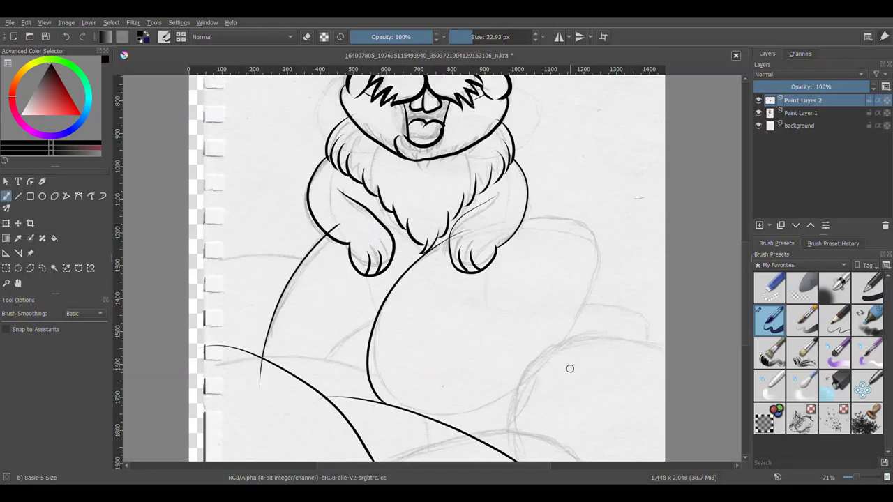
left_click_drag(417, 245, 441, 283)
key("ctrl+z")
left_click_drag(311, 209, 436, 285)
left_click_drag(190, 297, 324, 292)
key("ctrl+z")
left_click_drag(189, 341, 373, 460)
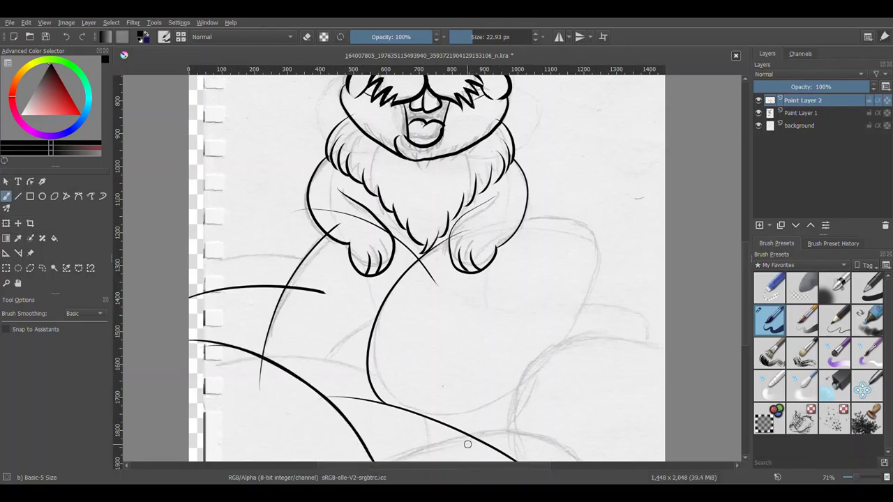
Step: Ink the right-side eggs: the long right edge, lower-right egg top and arching eggs
left_click_drag(665, 320, 592, 460)
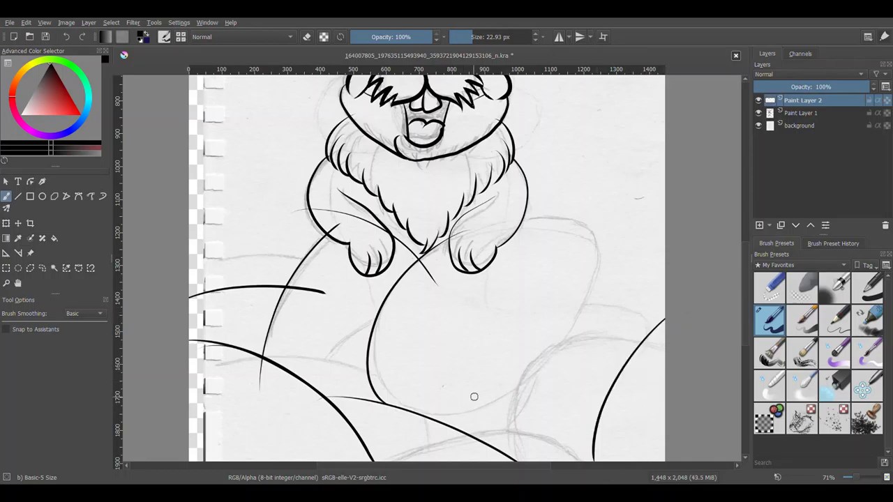
left_click_drag(458, 425, 660, 364)
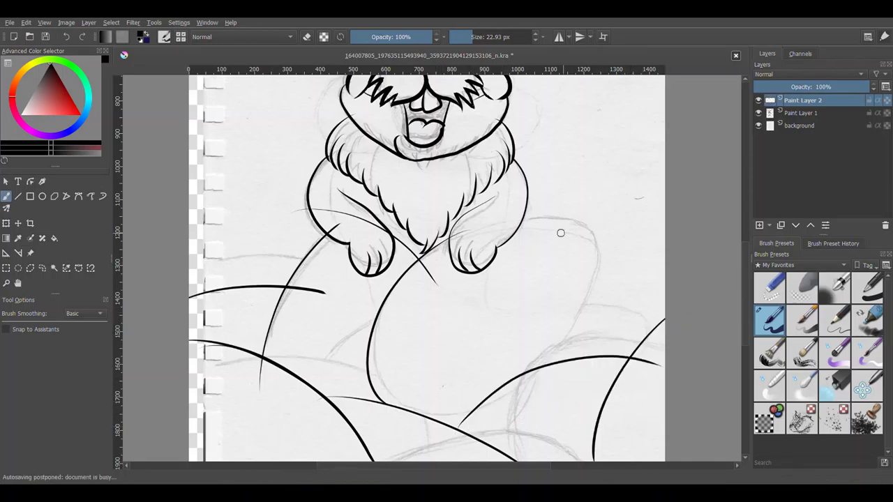
left_click_drag(496, 229, 569, 339)
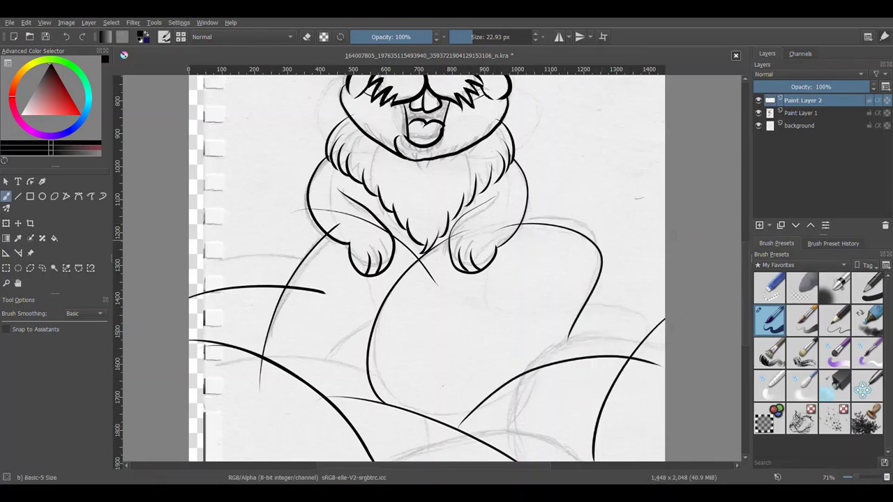
mouse_move(651, 339)
left_mouse_down()
mouse_move(474, 400)
mouse_move(658, 298)
left_mouse_up()
key("ctrl+z")
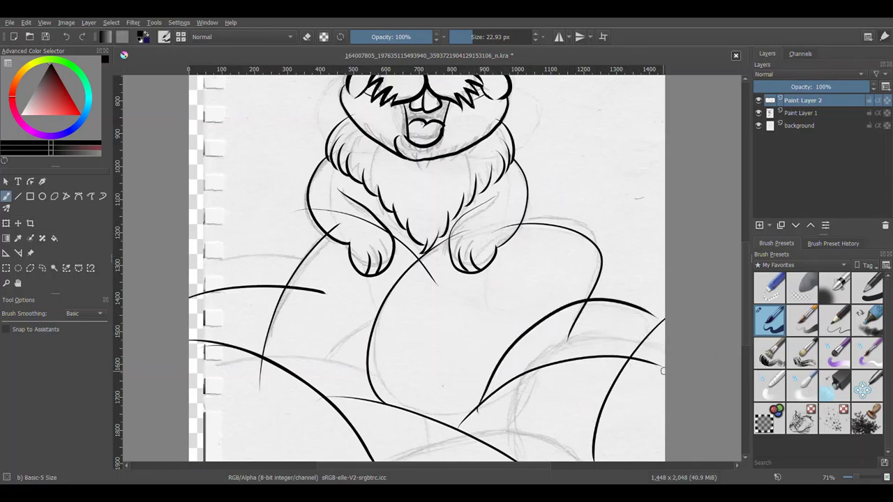
key("ctrl+z")
left_click_drag(476, 421, 664, 321)
key("ctrl+z")
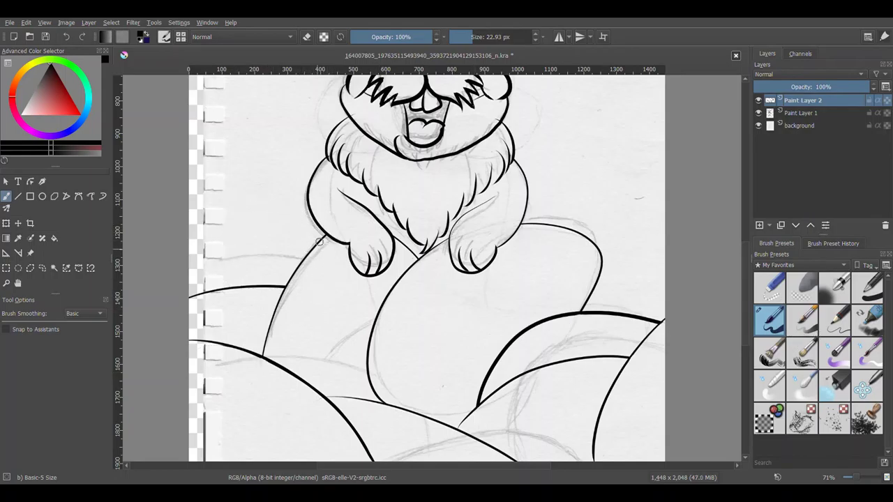
Step: Ink a steeper upper-left egg arch and finish the top of the right egg
left_click_drag(204, 272, 317, 230)
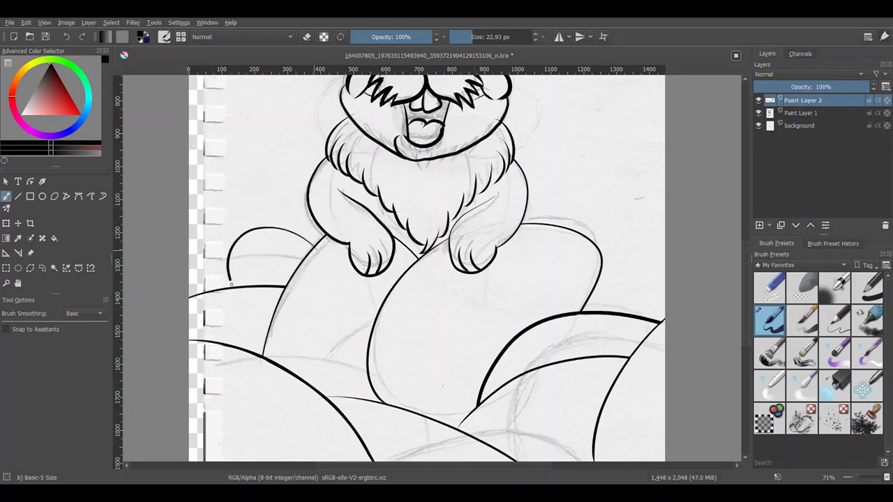
key("ctrl+z")
left_click_drag(204, 286, 311, 224)
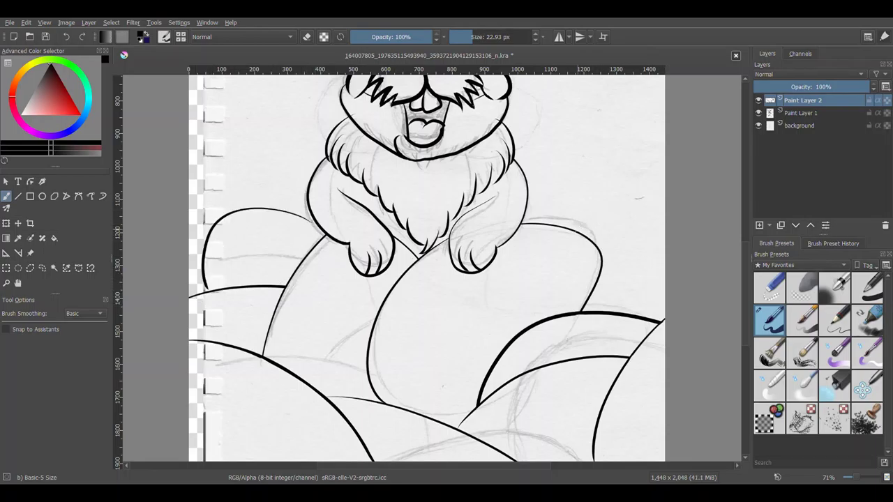
left_click_drag(576, 224, 601, 208)
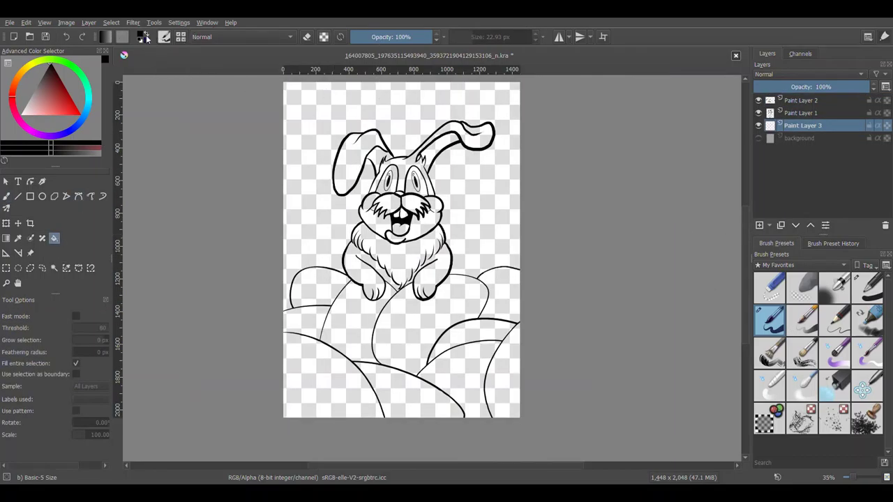
Step: Fill Paint Layer 3 with white, then return to black ink with a thinner pen
key("x")
left_click(507, 220)
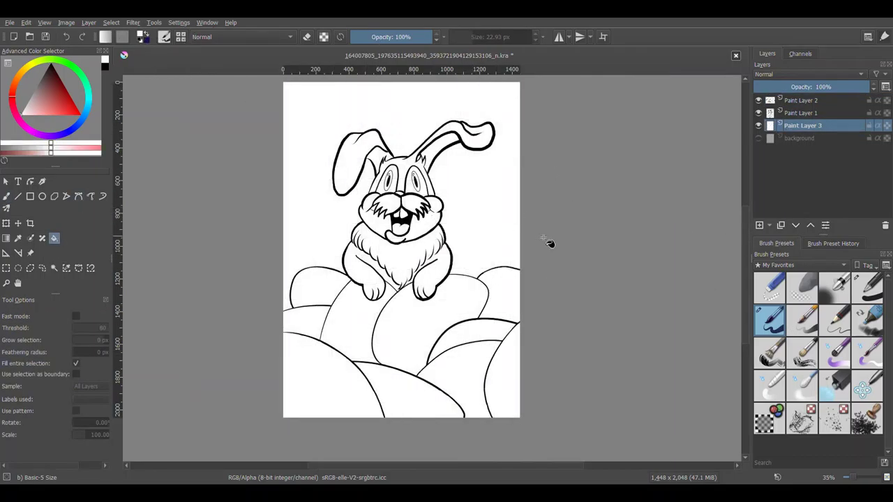
key("slash")
key("x")
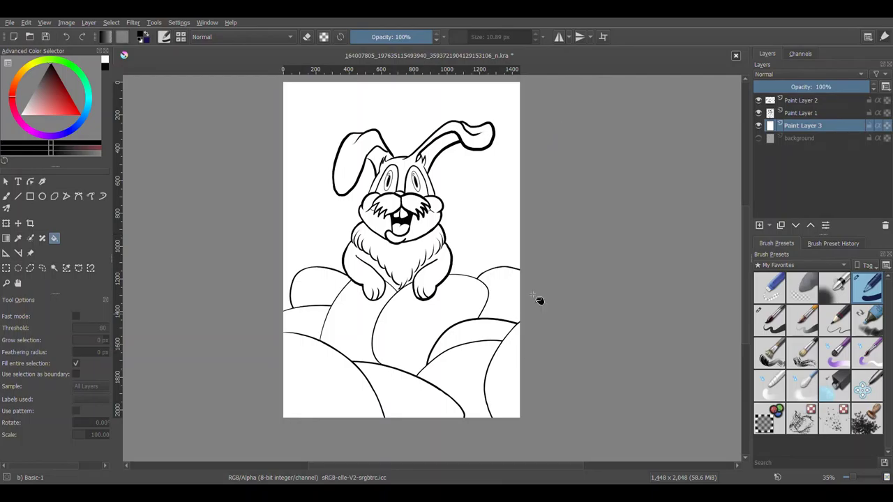
left_click(7, 196)
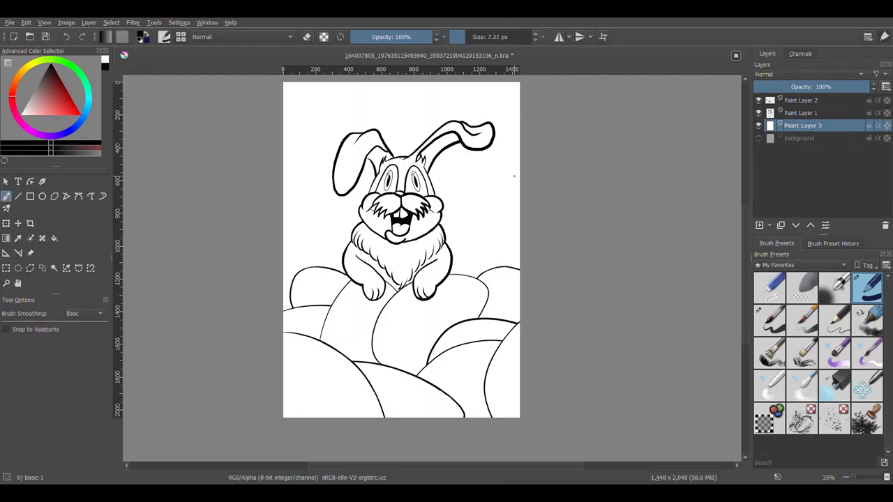
key("z")
left_click(450, 278)
Step: Zoom closer and handwrite the artist's handle along a lower egg
left_click(489, 406)
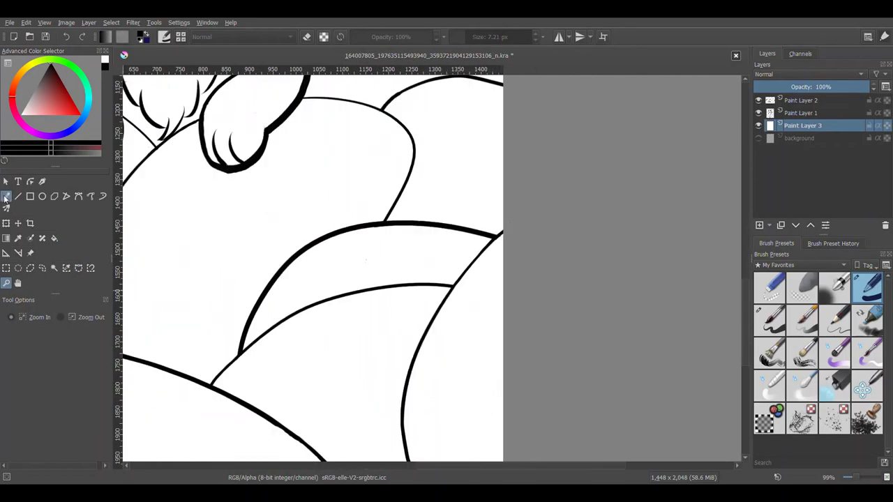
key("b")
mouse_move(236, 371)
left_mouse_down()
mouse_move(231, 380)
mouse_move(334, 310)
left_mouse_up()
left_click_drag(375, 307, 377, 300)
left_click_drag(387, 298, 382, 305)
left_click_drag(394, 292, 394, 302)
left_click_drag(389, 295, 399, 293)
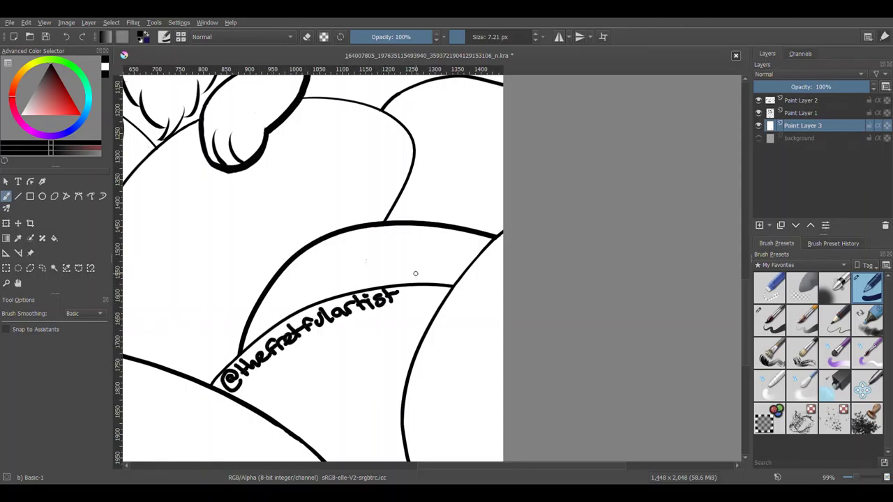
Step: Scribble initials below the handle and zoom back out to 35% to view the drawing
left_click_drag(305, 363, 281, 419)
left_click_drag(300, 395, 305, 400)
left_click_drag(316, 378, 311, 427)
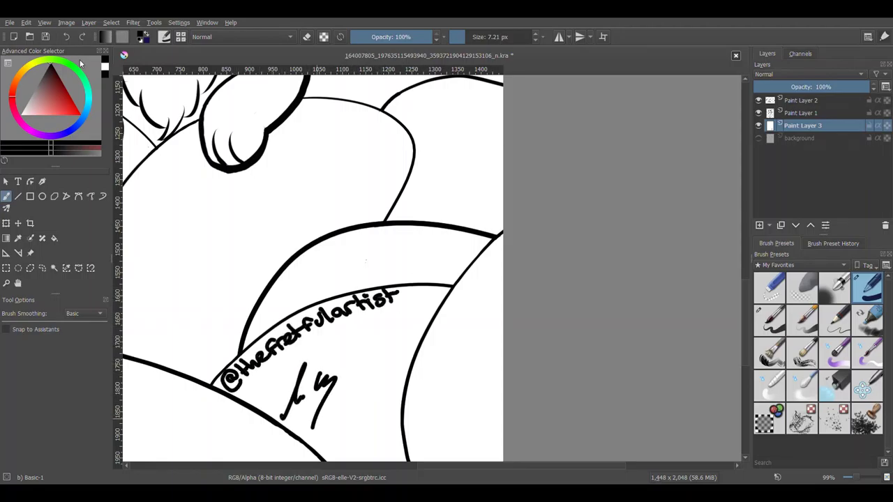
left_click(6, 282)
left_click(392, 315, "ctrl")
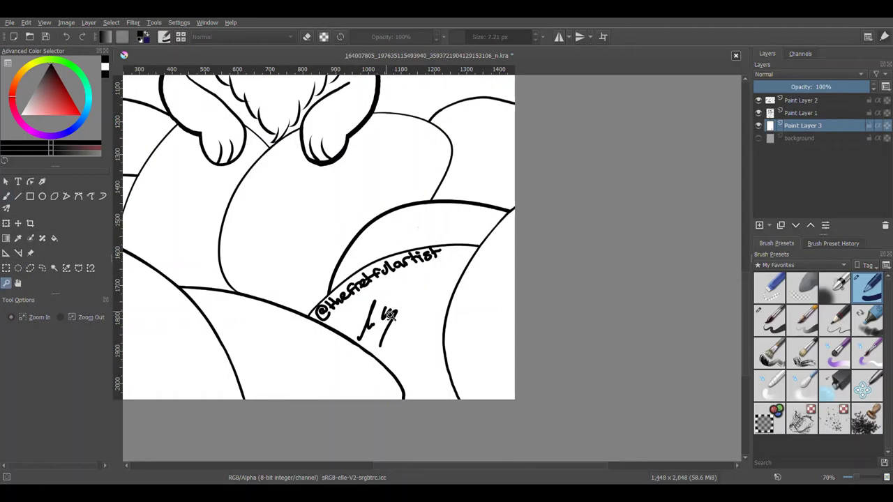
left_click(286, 205, "ctrl")
left_click(480, 195, "ctrl")
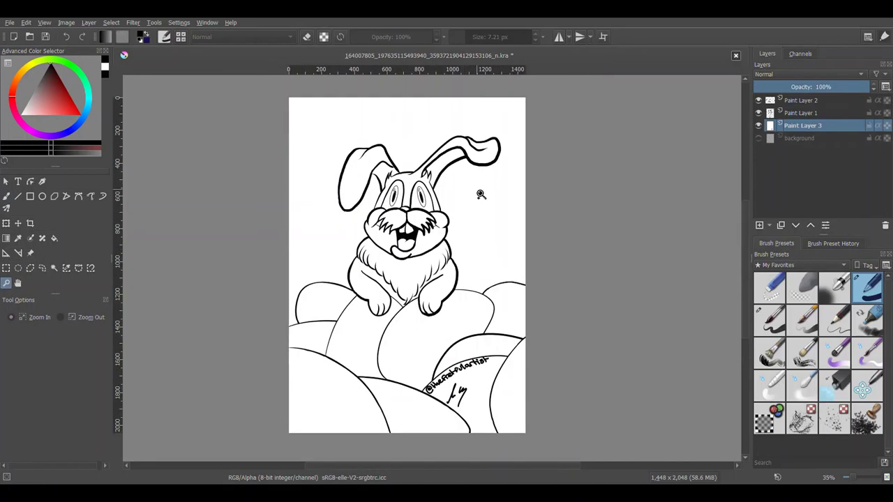